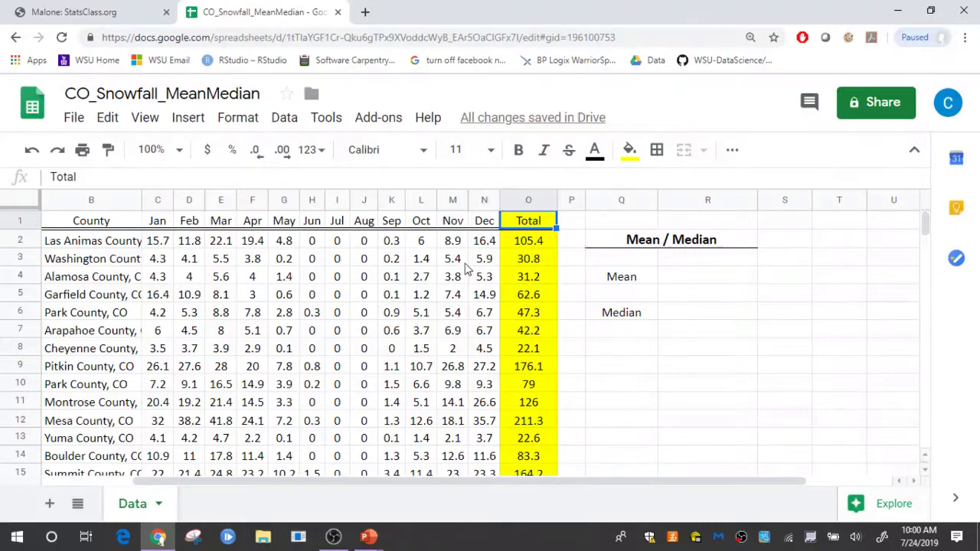
Add a new named range from Data > Named ranges and name it Total_Snowfall_Amount.
click(284, 119)
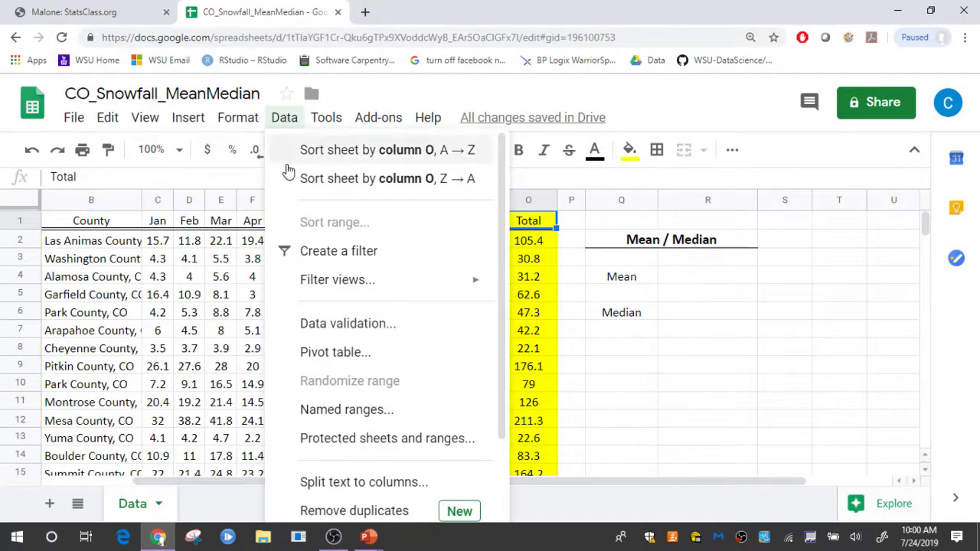
click(406, 422)
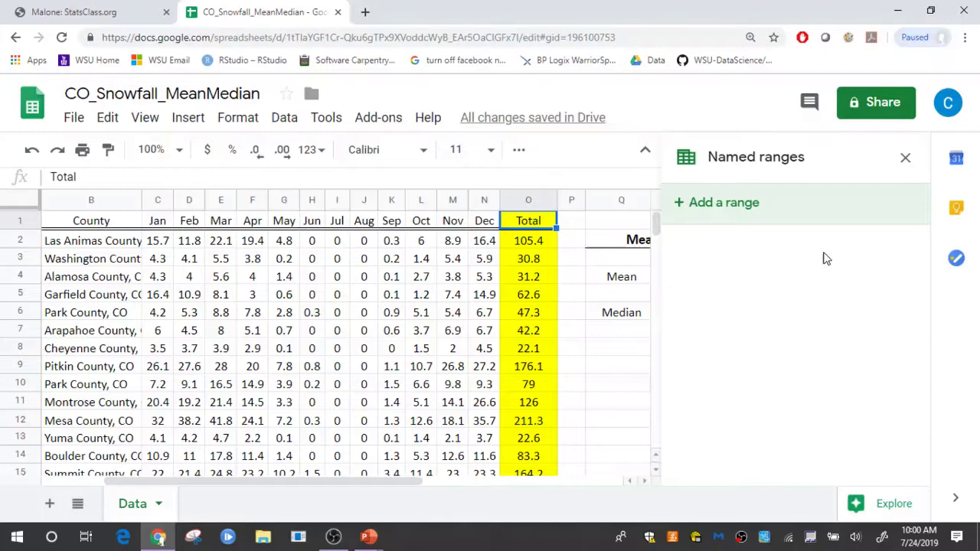
click(732, 205)
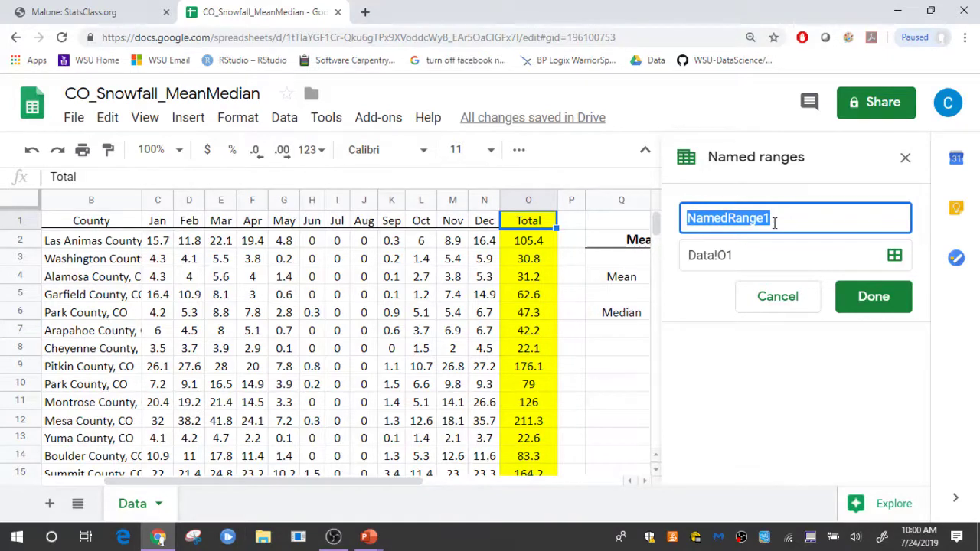
key(BackSpace)
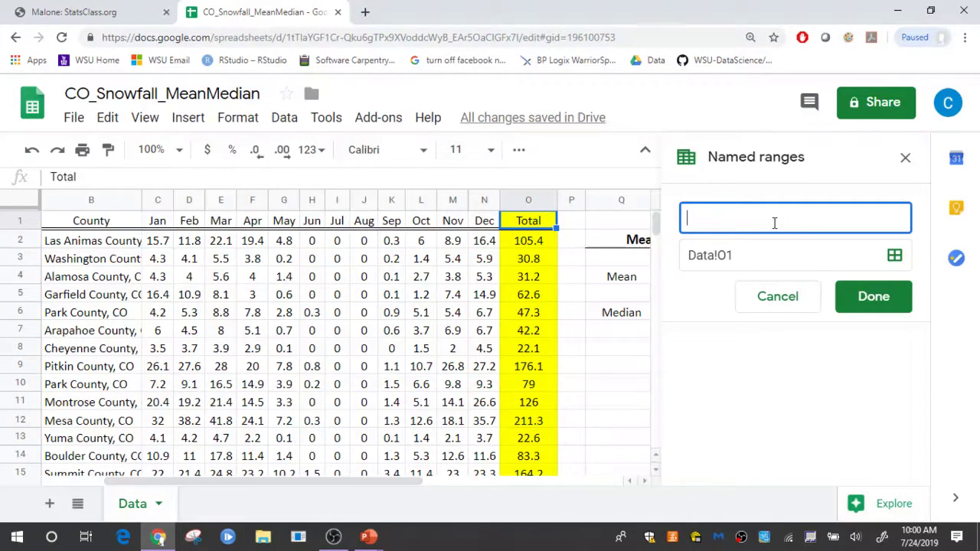
text(Total_Snow)
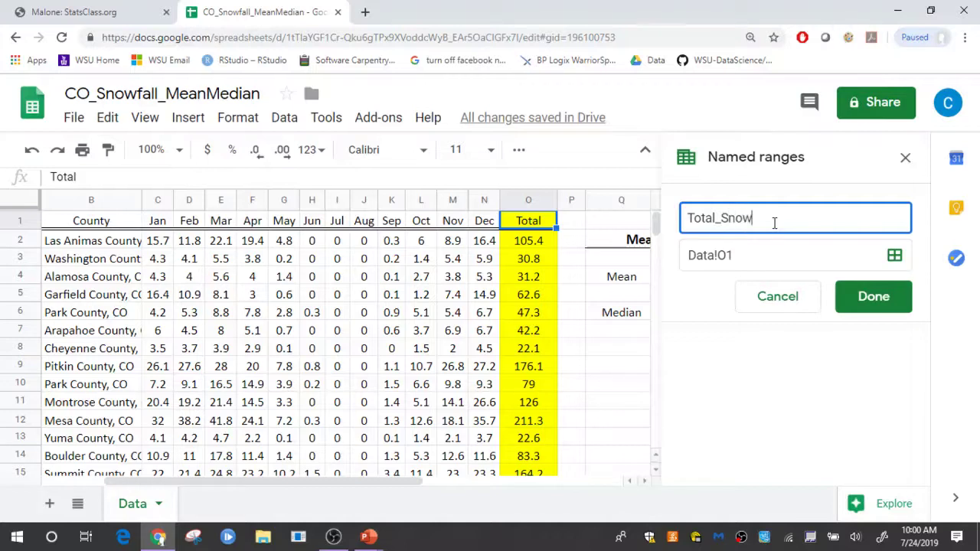
text(fall_Amount)
Point Total_Snowfall_Amount at the Total column Data!O2:O181 and save the named range.
click(895, 259)
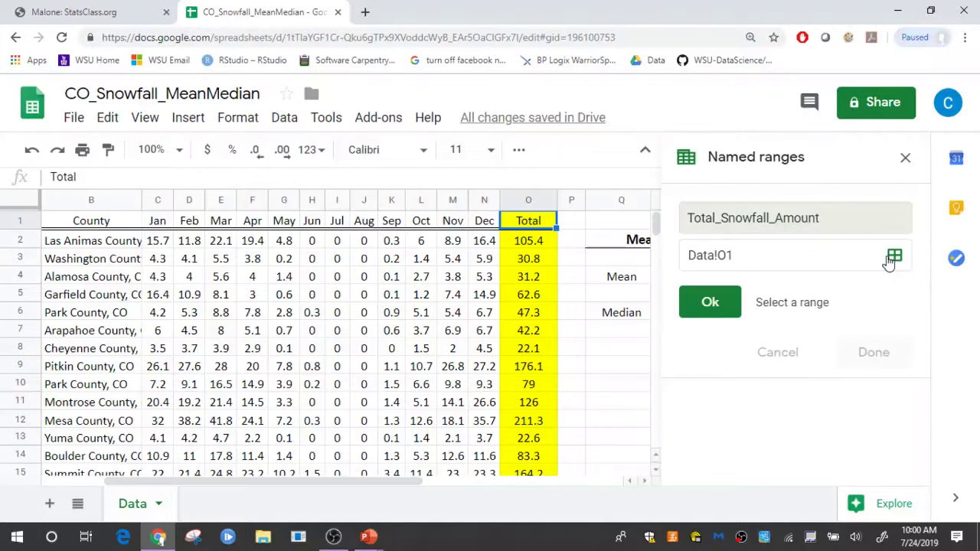
click(754, 257)
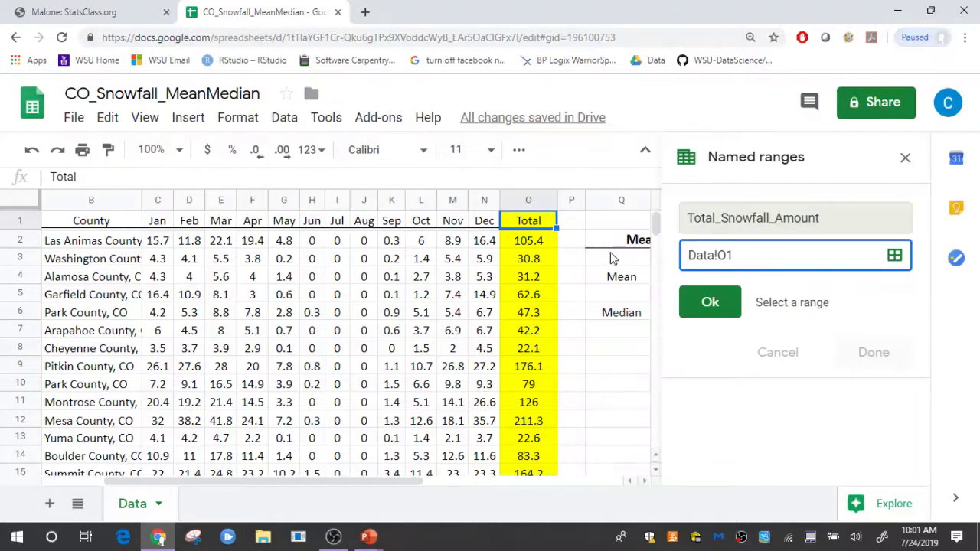
drag(542, 240, 527, 455)
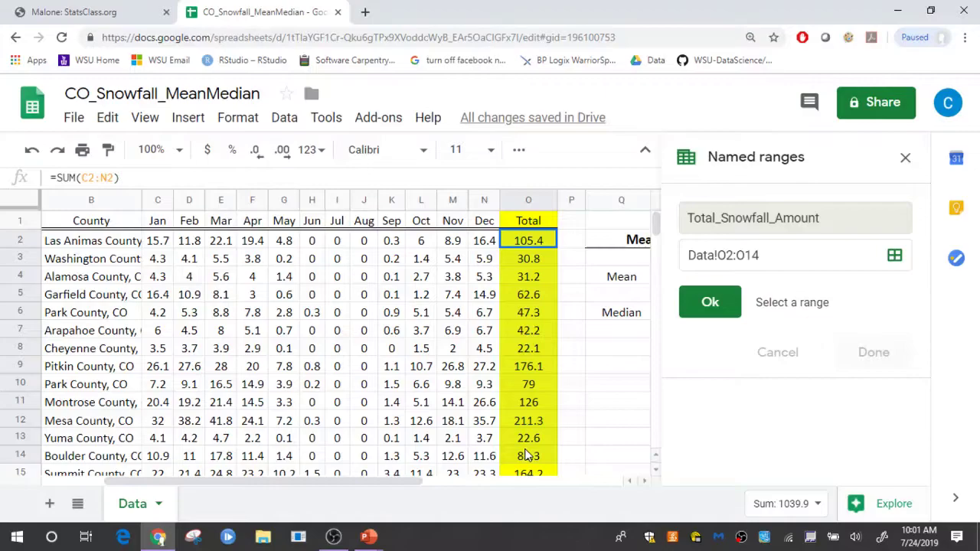
drag(527, 456, 536, 262)
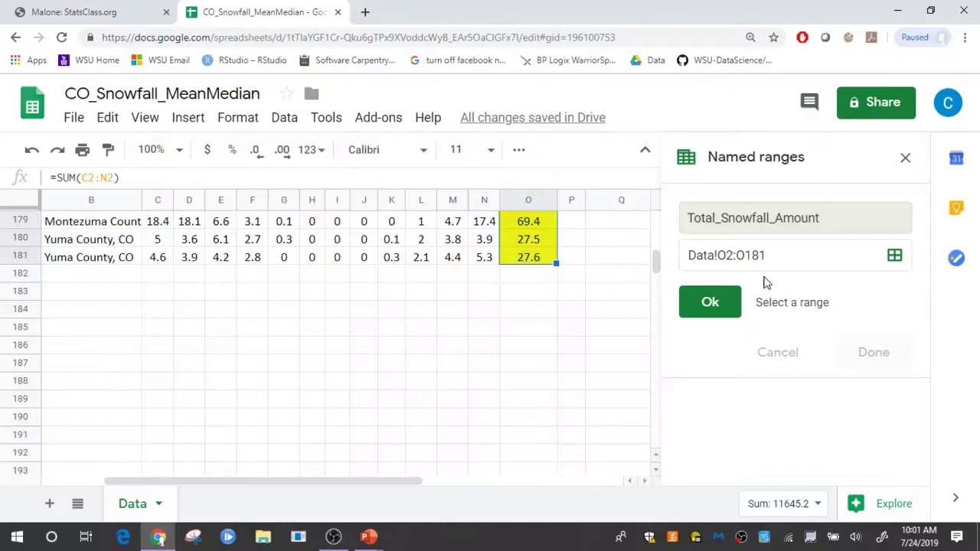
click(710, 301)
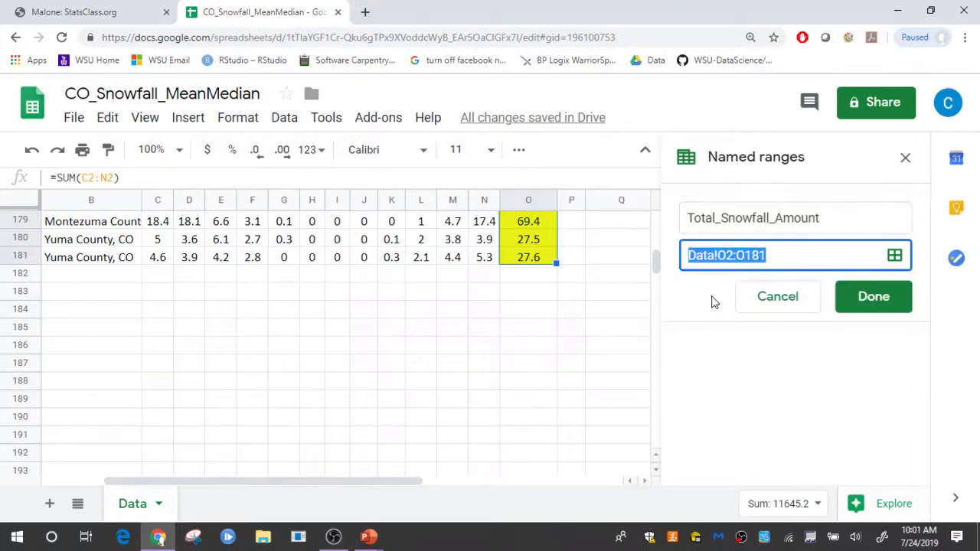
click(868, 295)
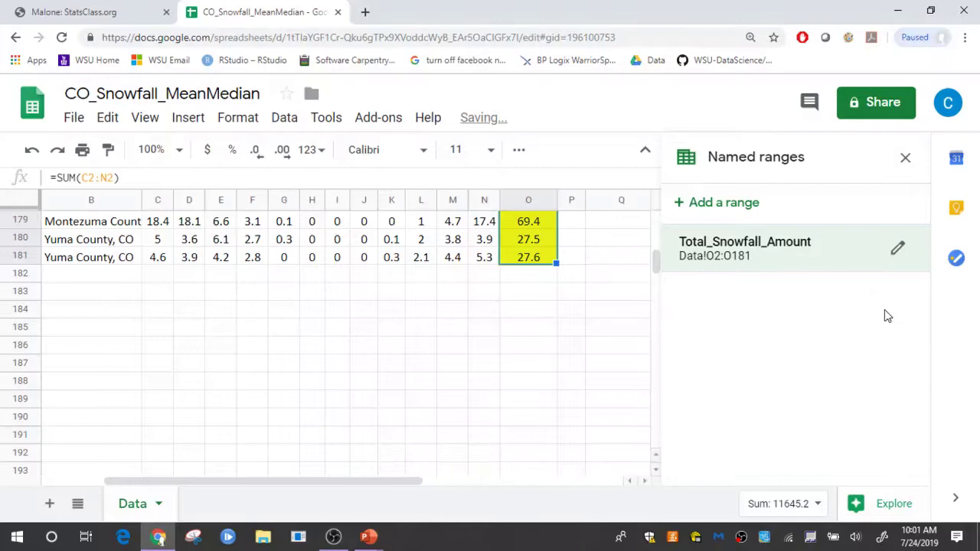
Close the named ranges panel, select R4 and zoom in to show the Mean and Median labels.
click(906, 161)
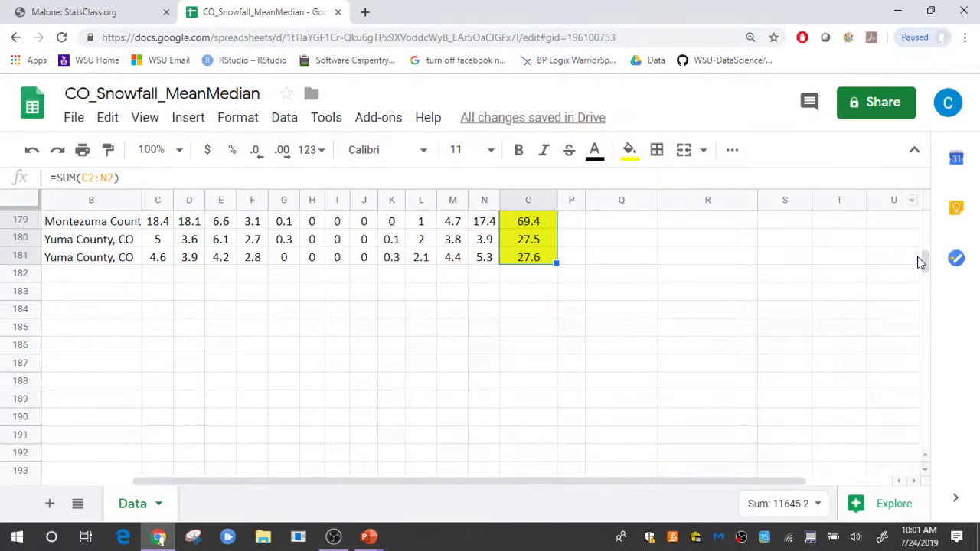
drag(925, 259, 927, 217)
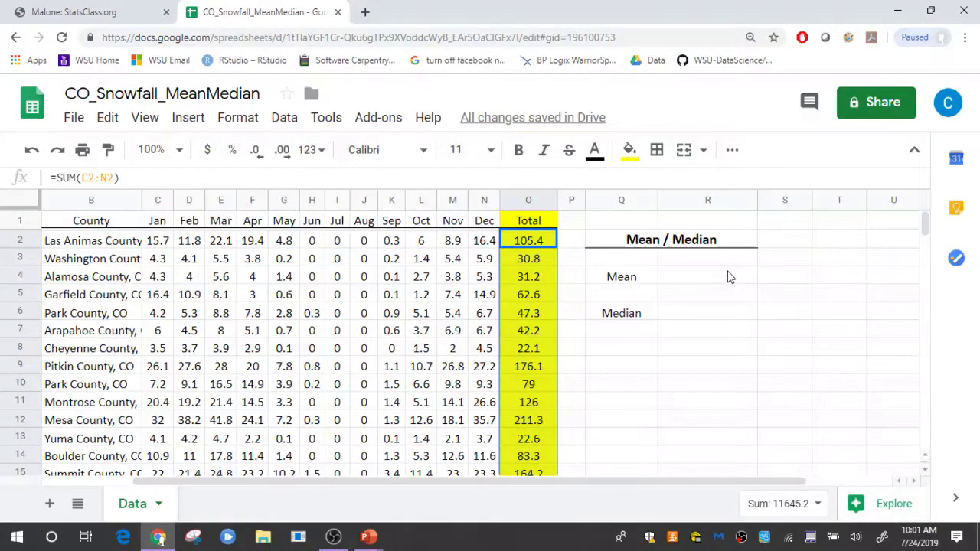
click(690, 282)
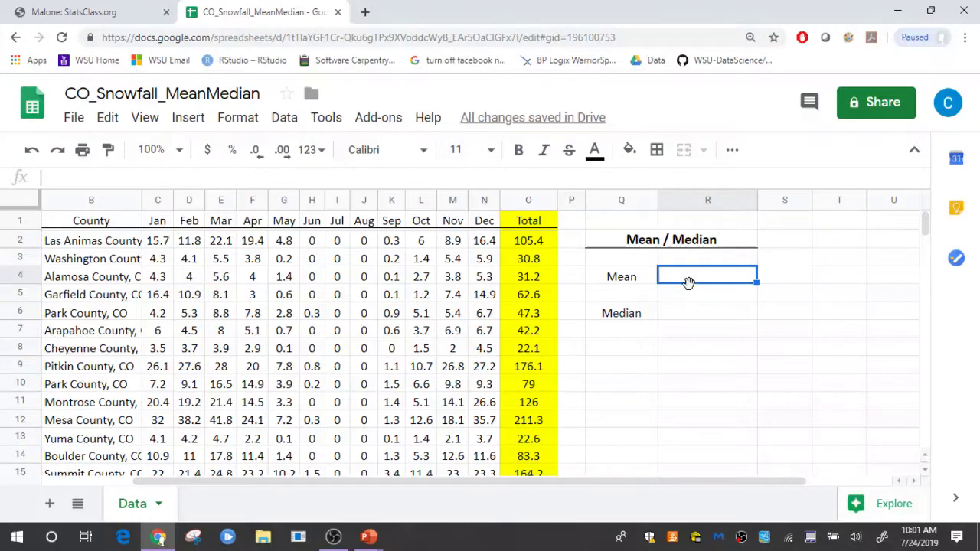
key(ctrl+plus)
key(ctrl+plus)
key(ctrl+plus)
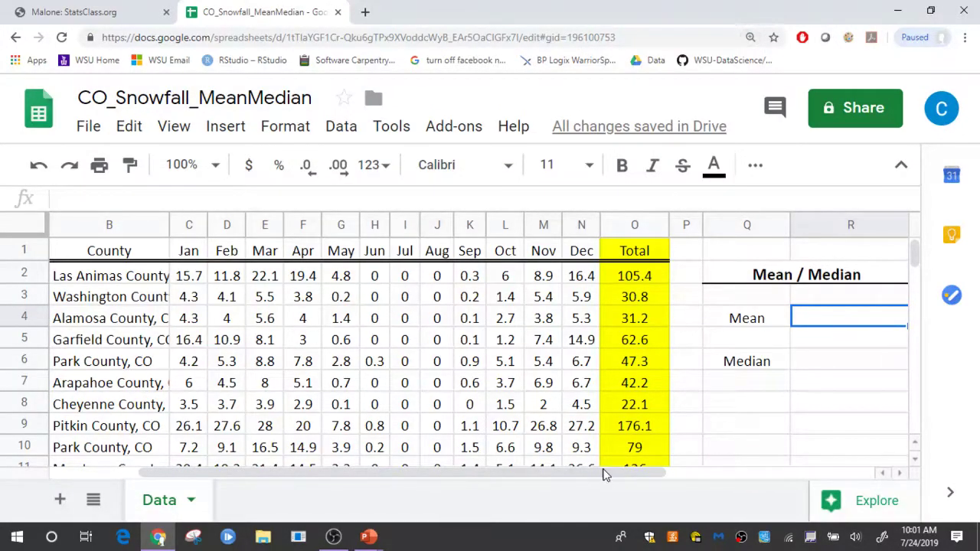
drag(602, 470, 741, 475)
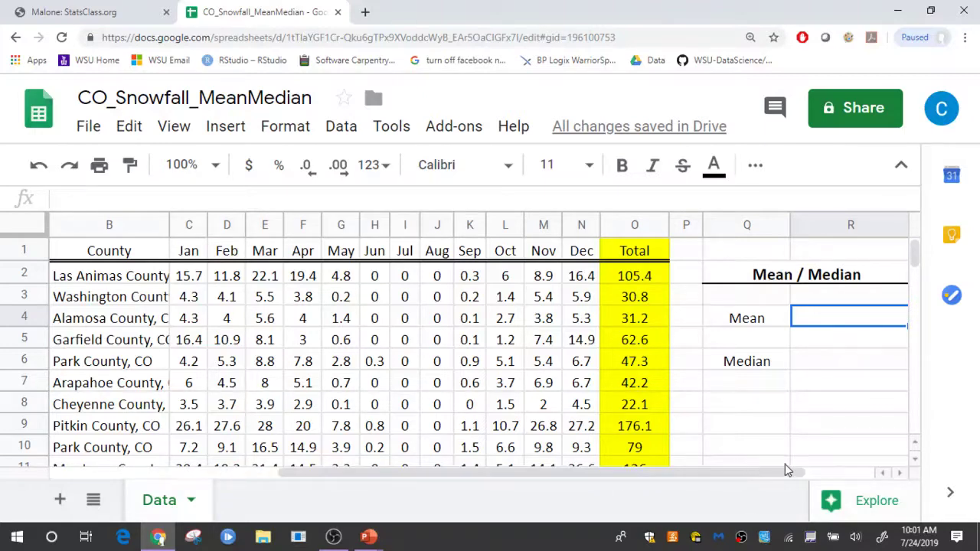
click(900, 473)
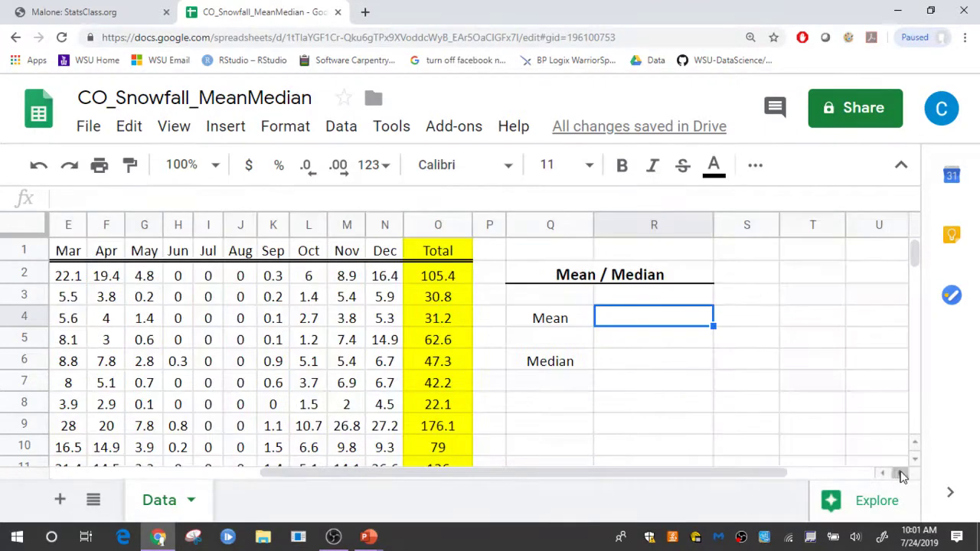
Enter =AVERAGE(Total_Snowfall_Amount) in R4 for a mean of 64.70.
double_click(649, 323)
text(=A)
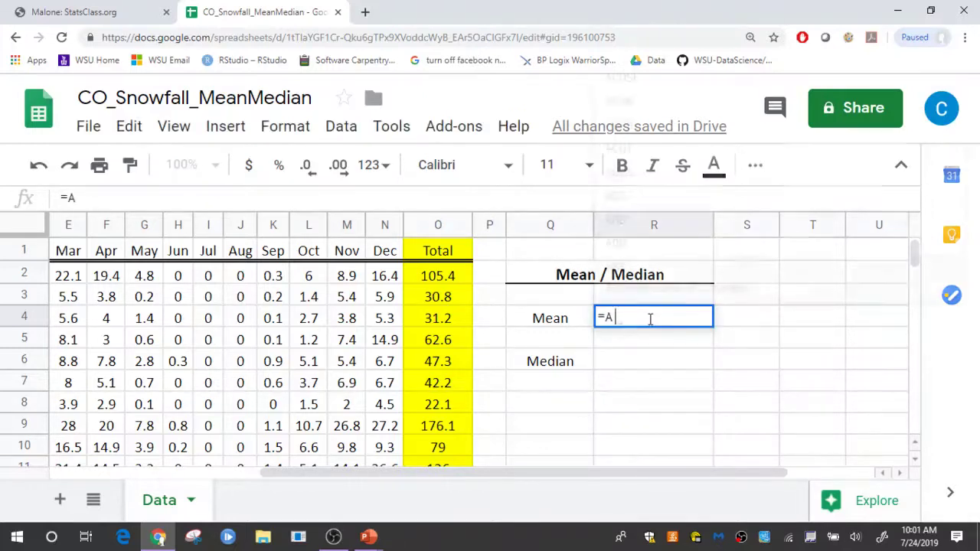
text(VERAGE)
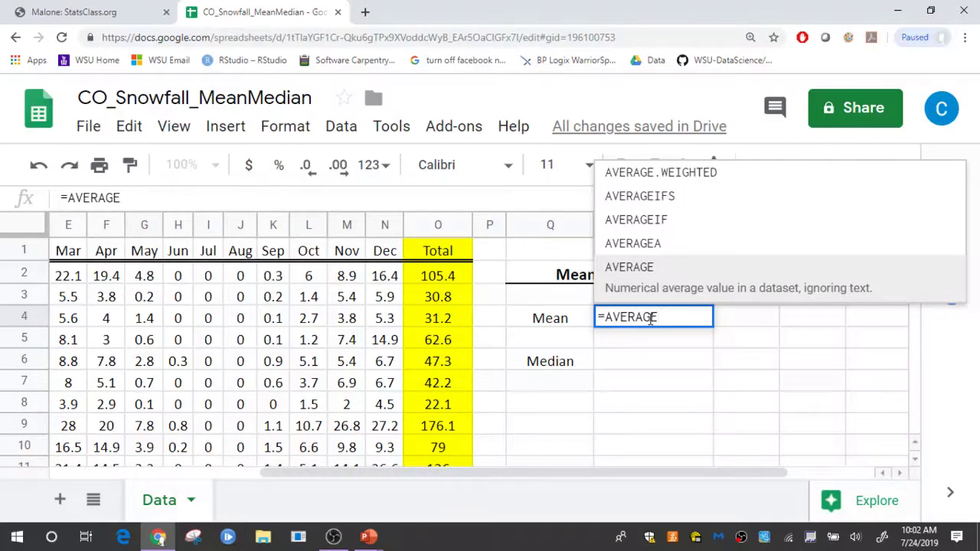
text(()
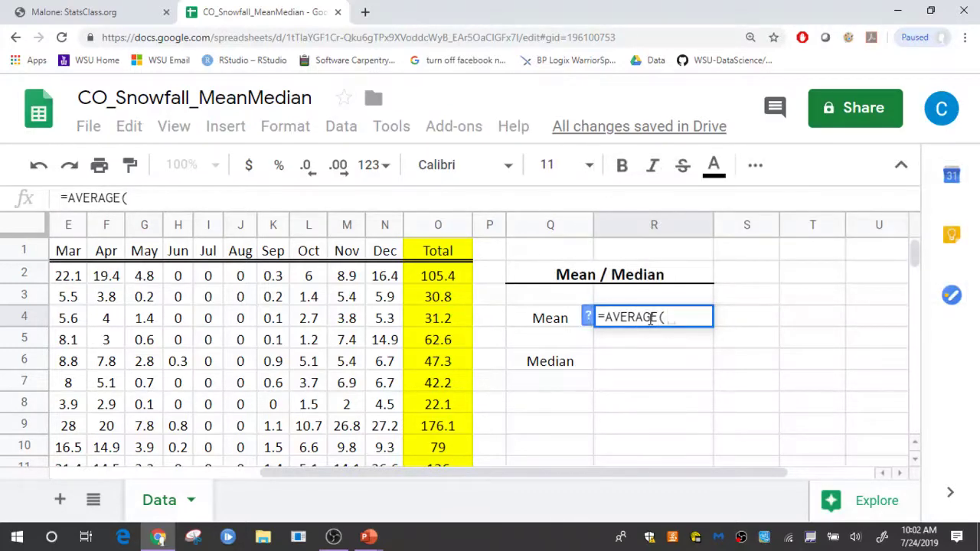
text(Total)
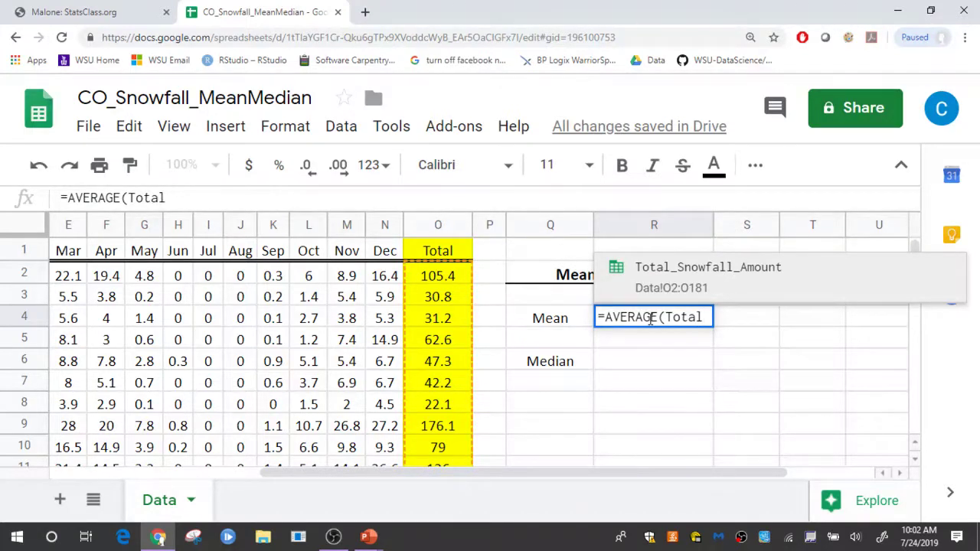
click(728, 273)
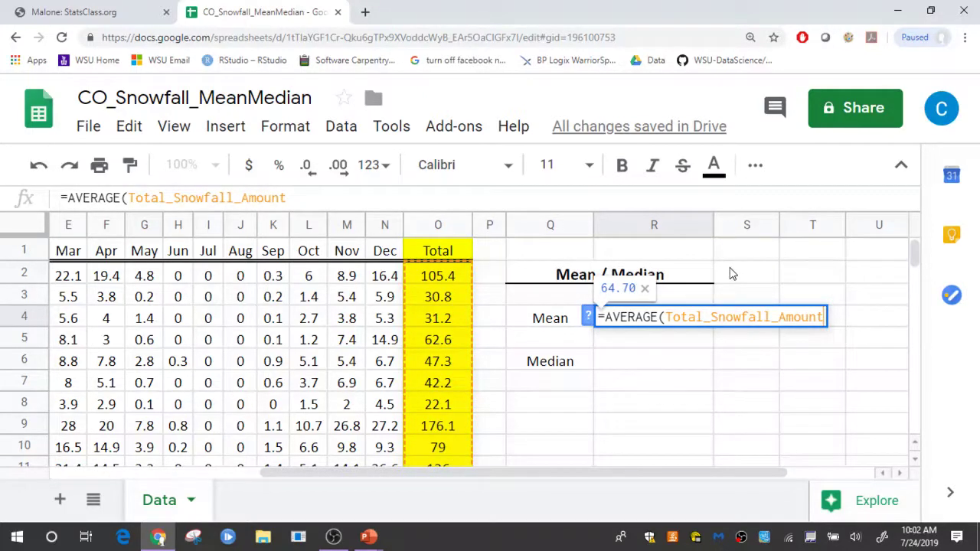
text())
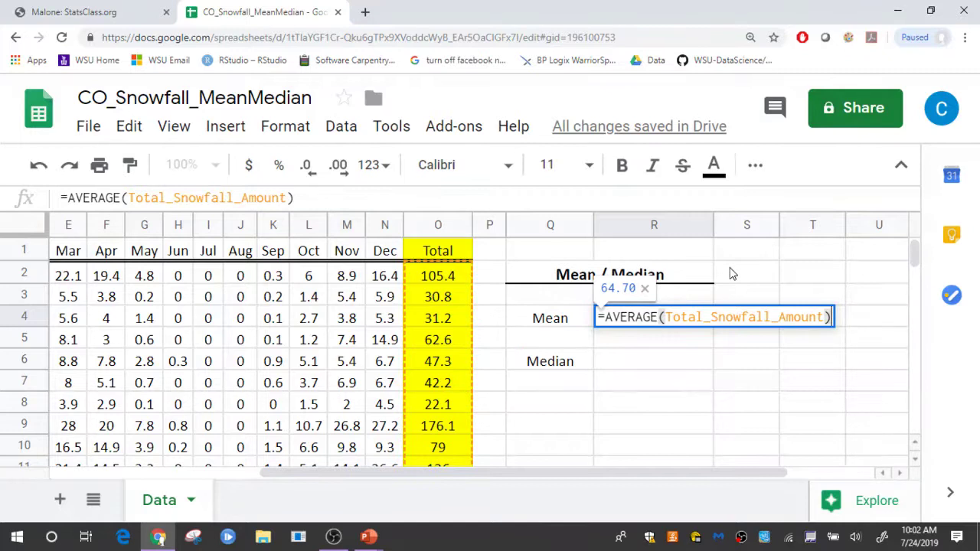
key(Return)
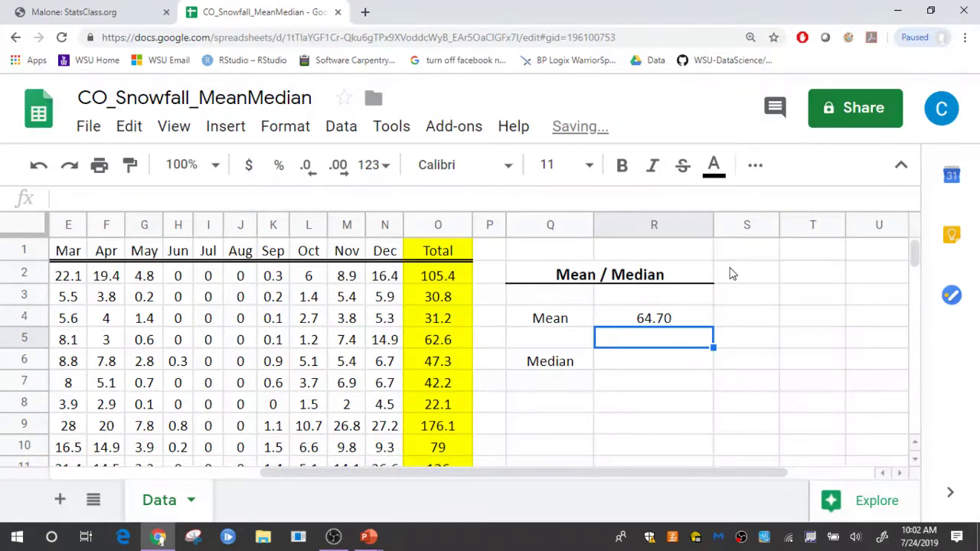
click(663, 366)
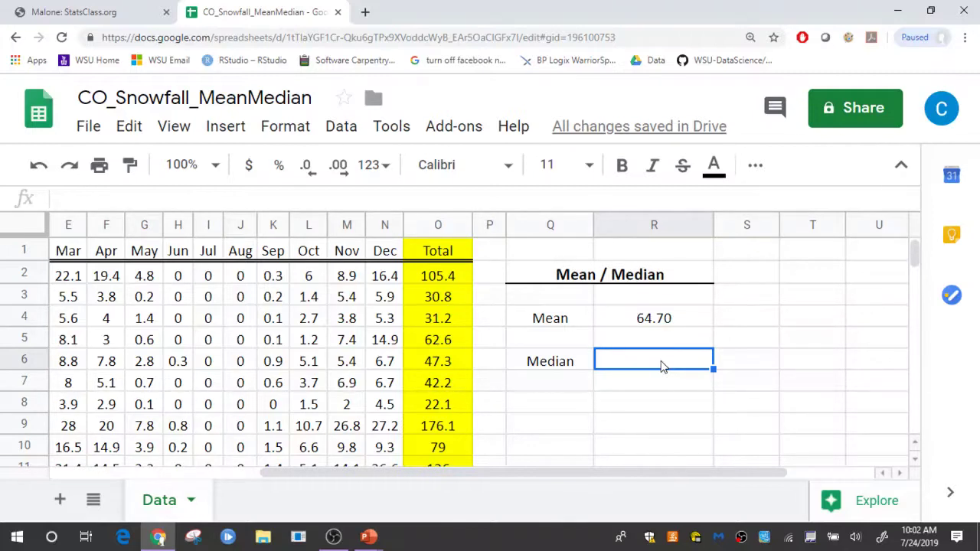
Enter =MEDIAN(Total_Snowfall_Amount) in R6, giving 46.45.
text(=)
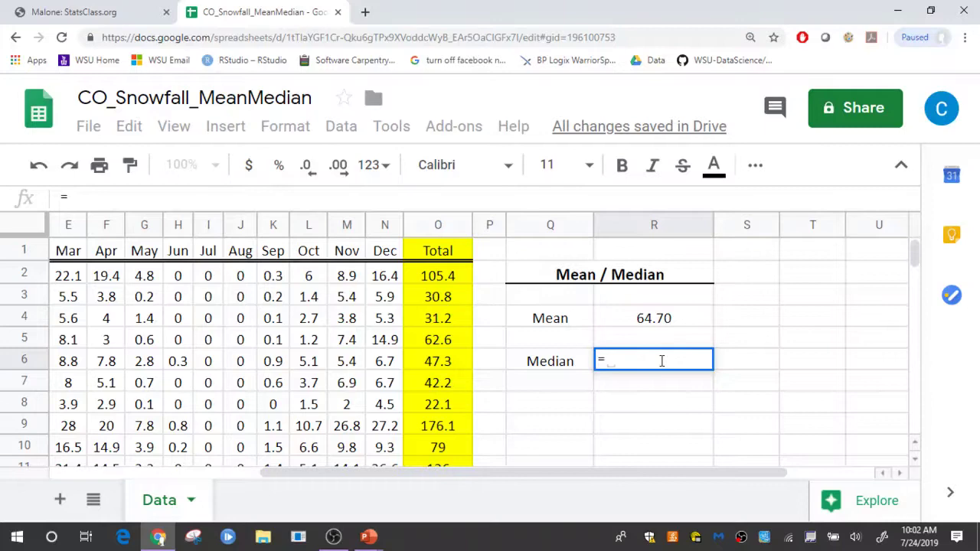
text(MEDIAN()
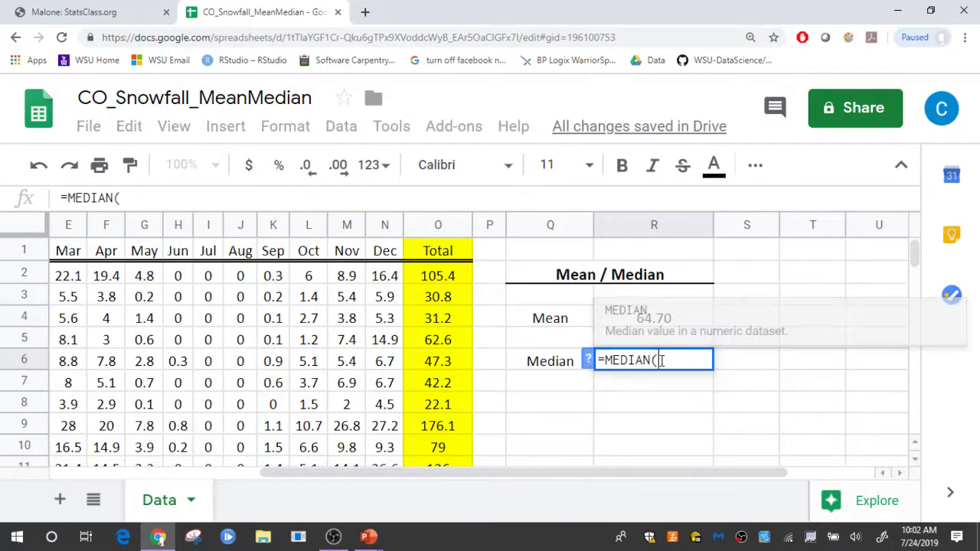
text(Tot)
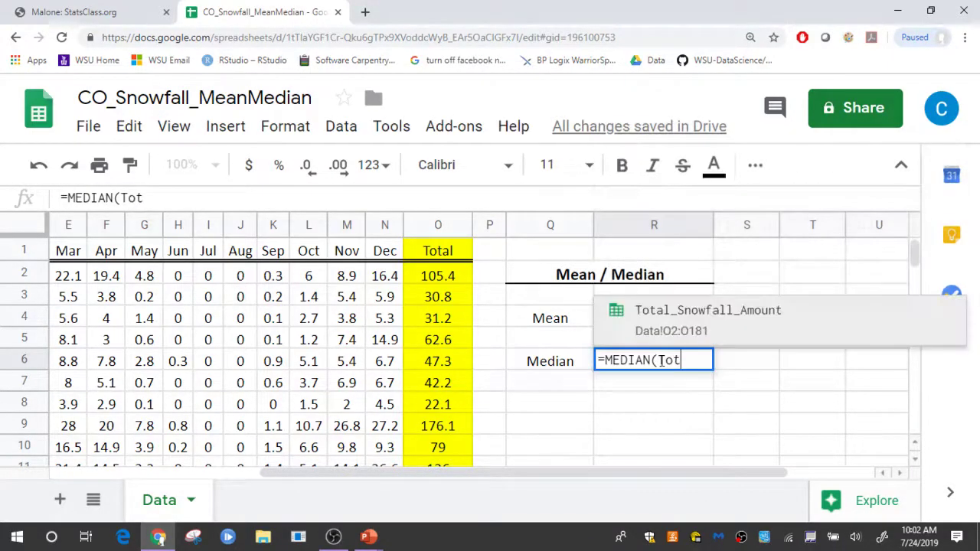
click(757, 324)
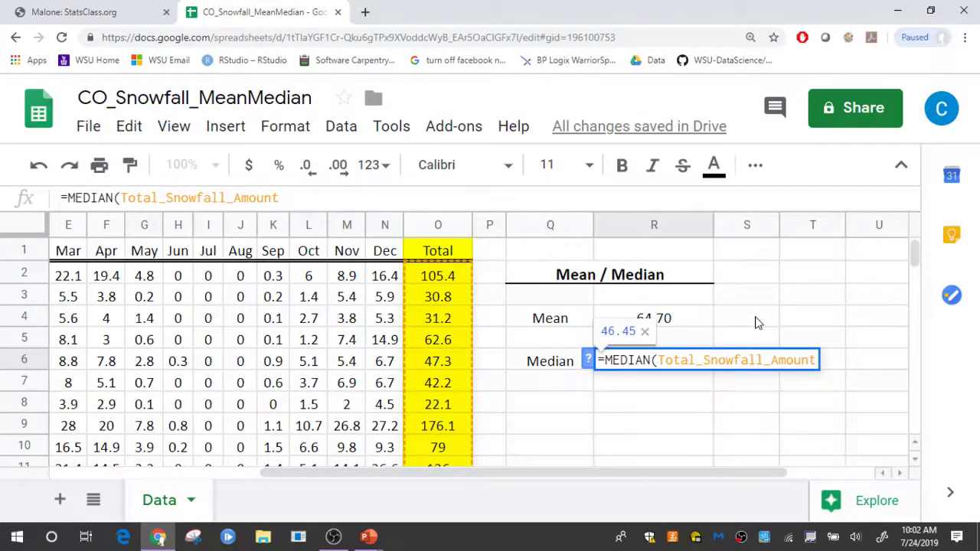
text())
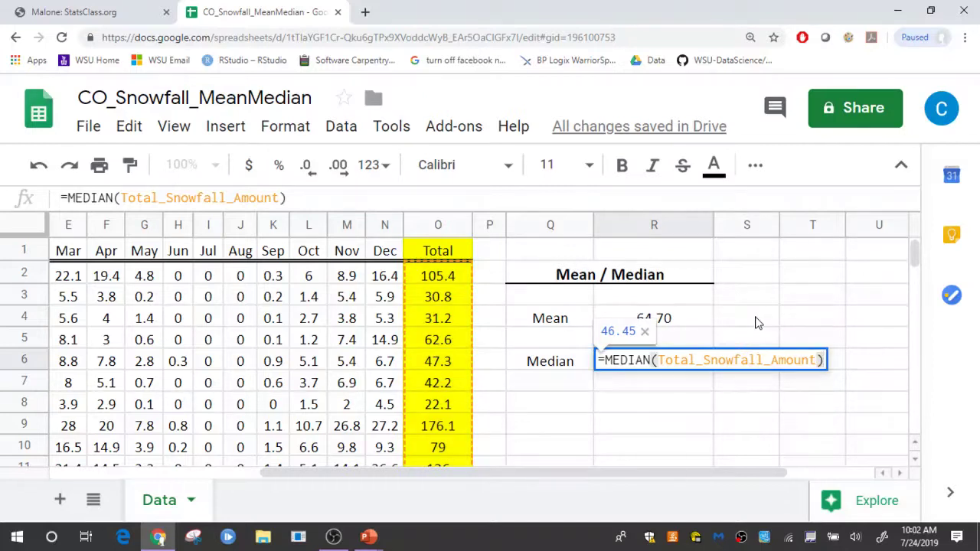
key(Return)
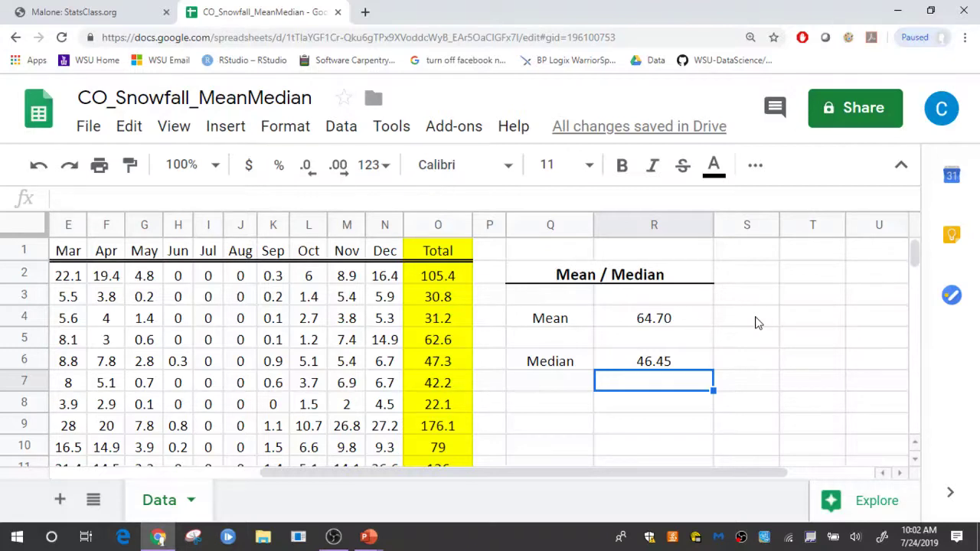
Enter =MEDIAN(O2:O181) in R7 to confirm the same 46.45 median.
text(=)
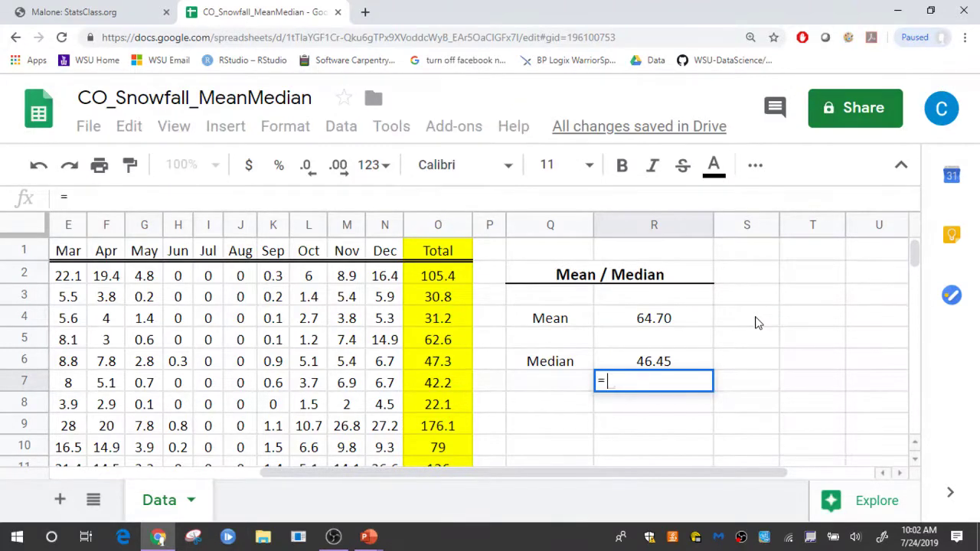
text(MEDIAN()
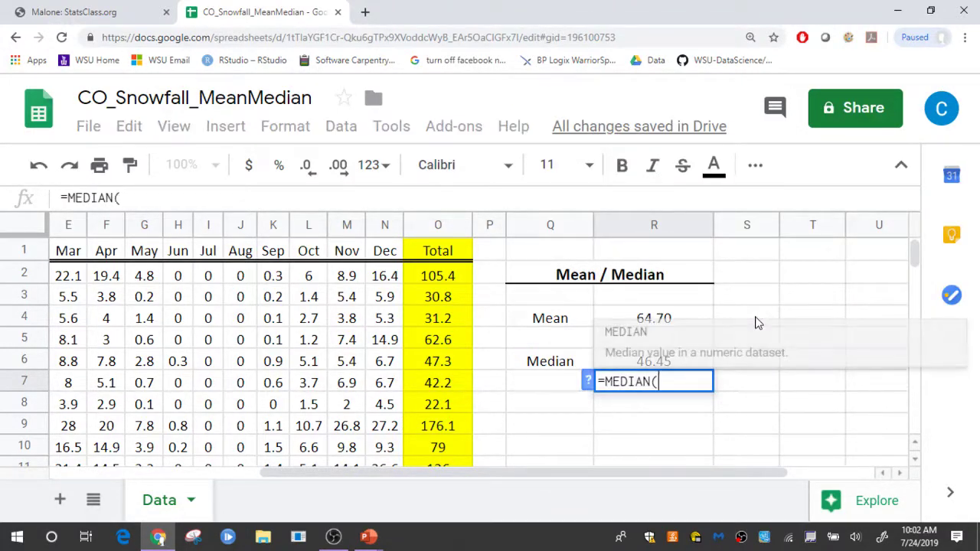
click(449, 278)
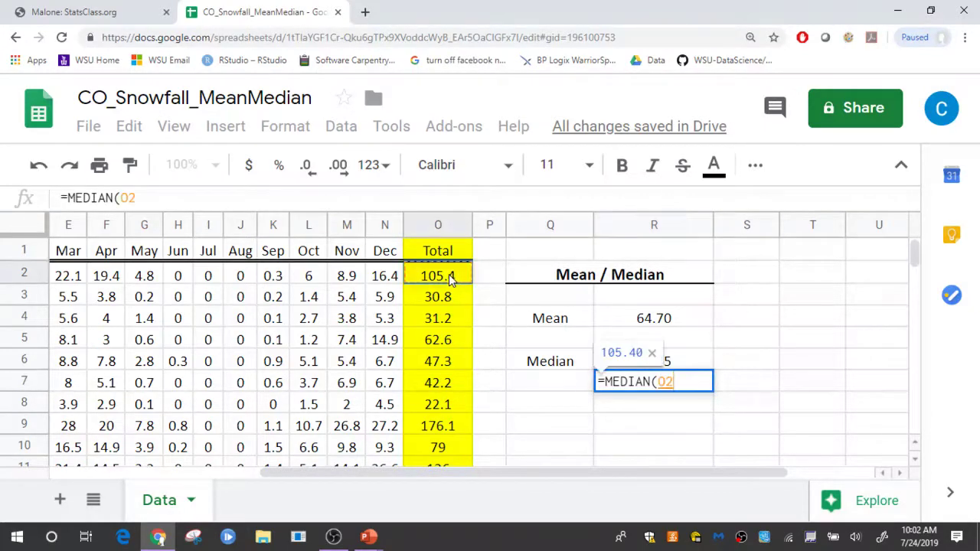
drag(448, 275, 454, 297)
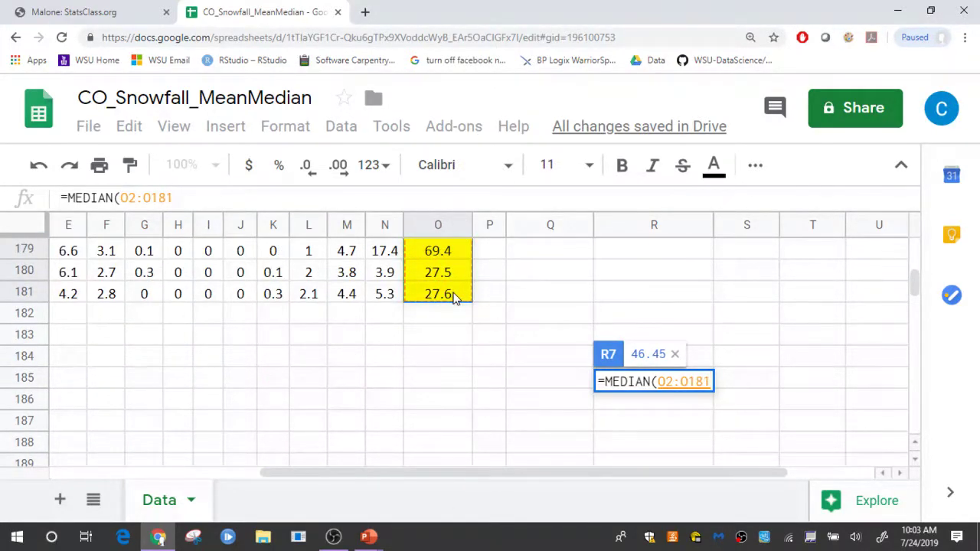
text())
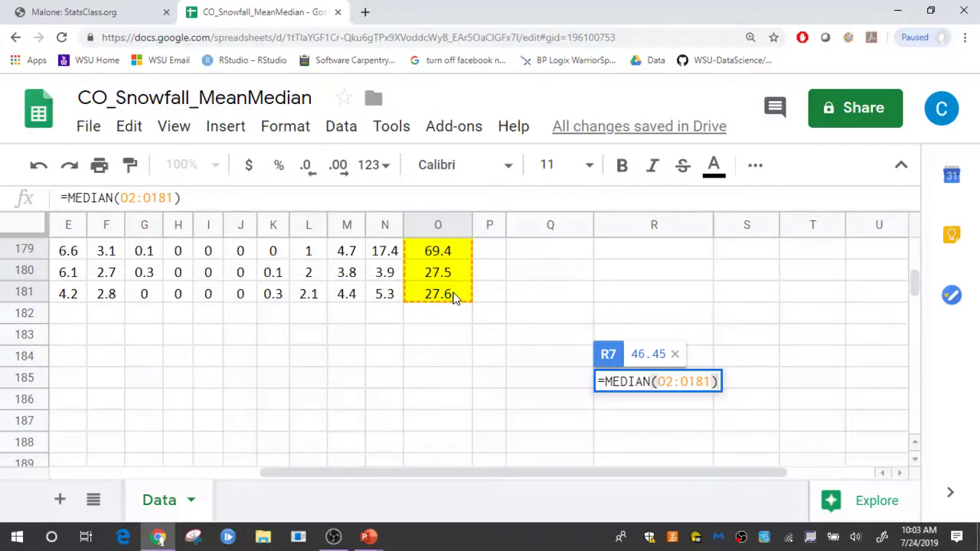
key(Return)
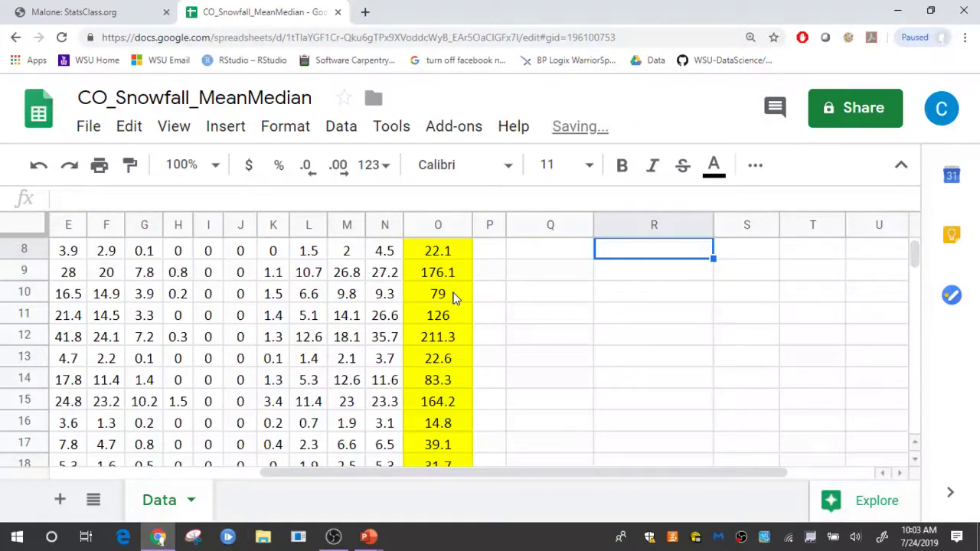
drag(917, 261, 914, 247)
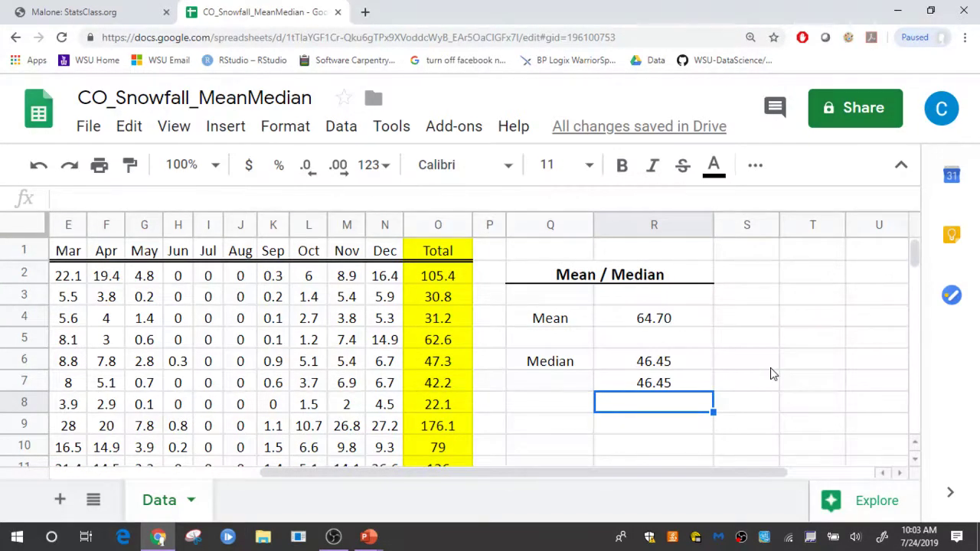
Turn the R7 and R6 median formulas into visible text with a leading apostrophe.
click(659, 386)
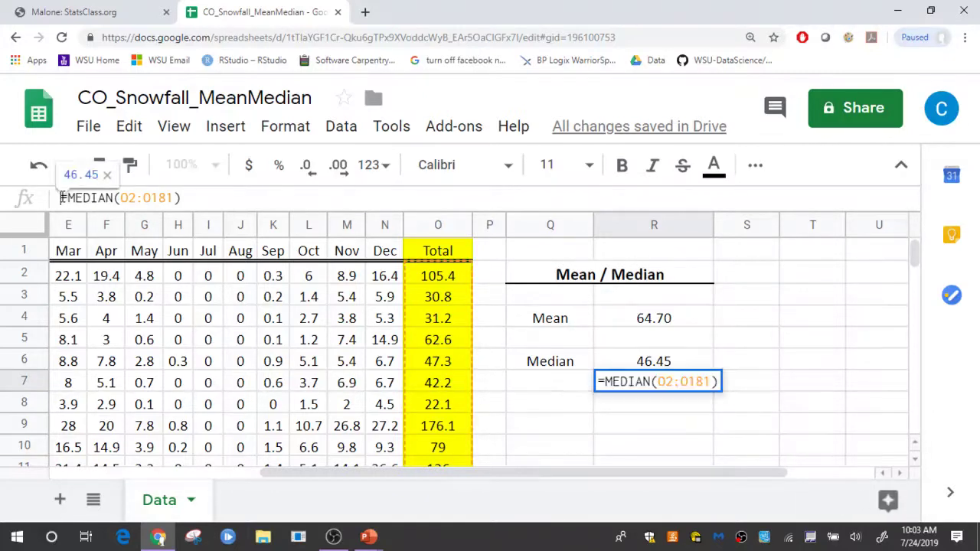
key(Return)
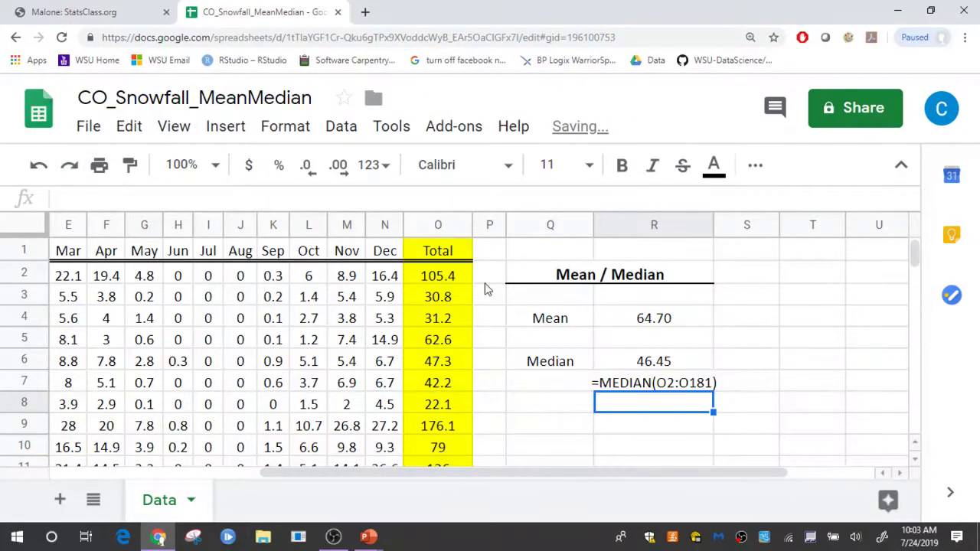
click(641, 364)
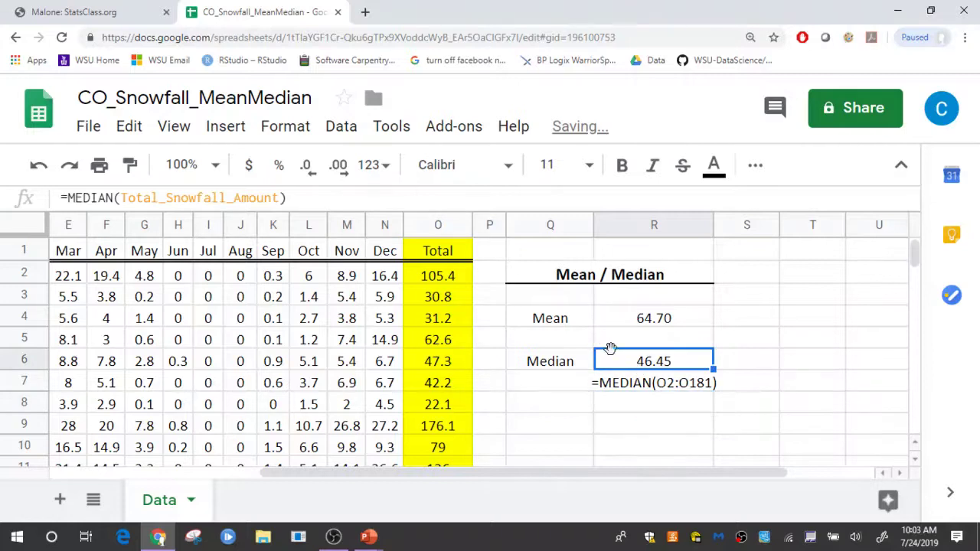
click(63, 198)
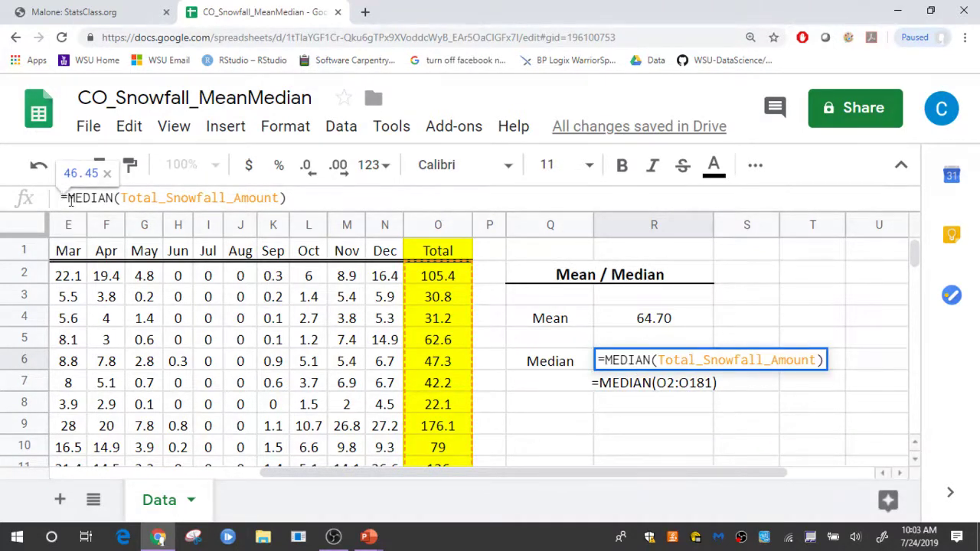
text(')
key(Return)
key(Up)
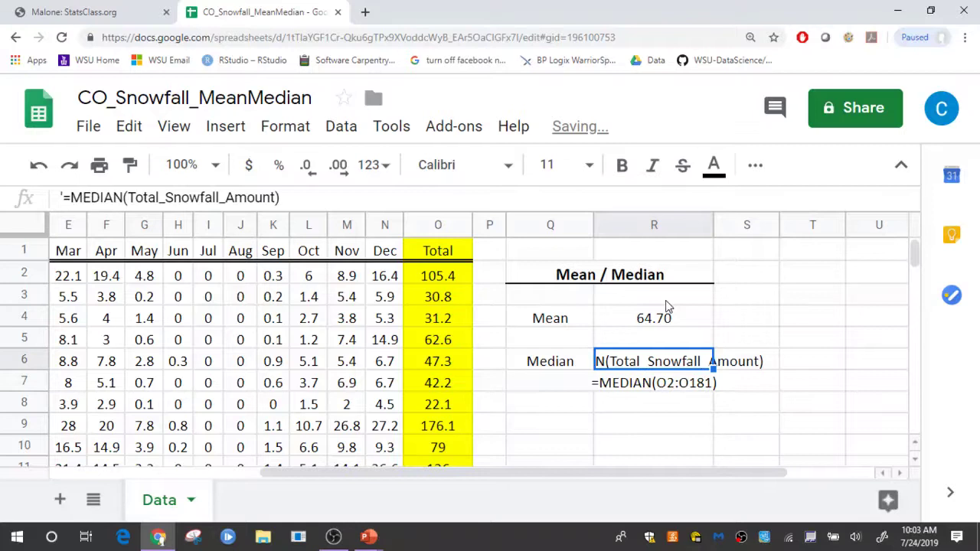
Left-align the formula text in R6.
click(755, 164)
click(434, 206)
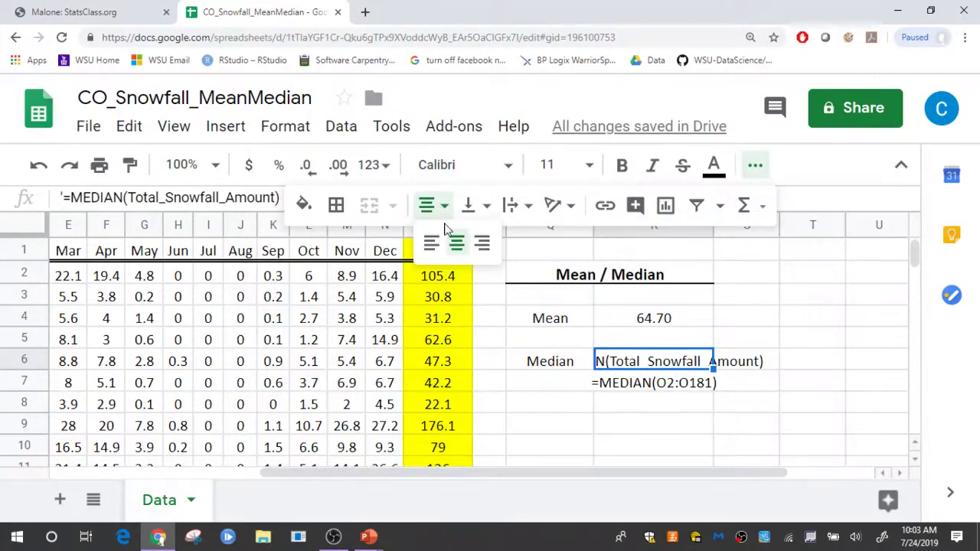
click(430, 243)
click(789, 424)
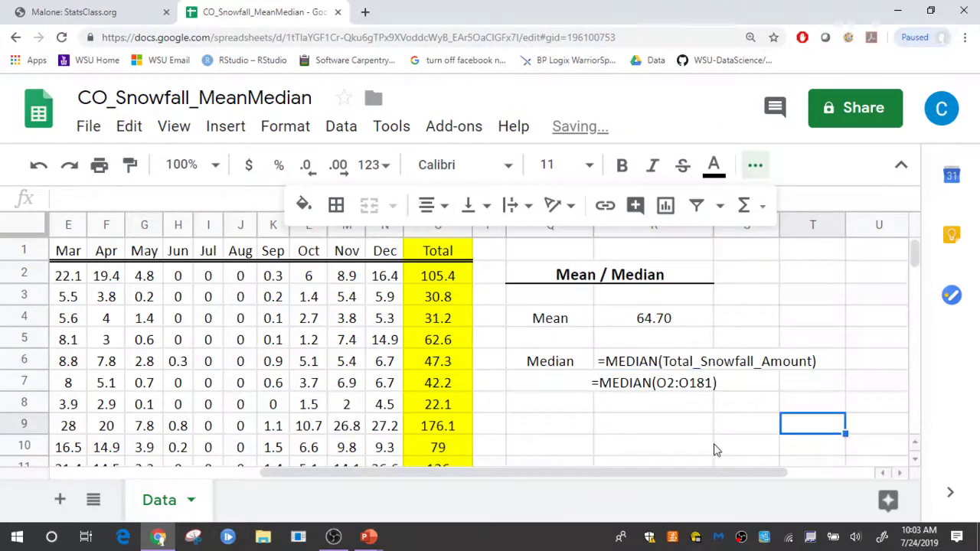